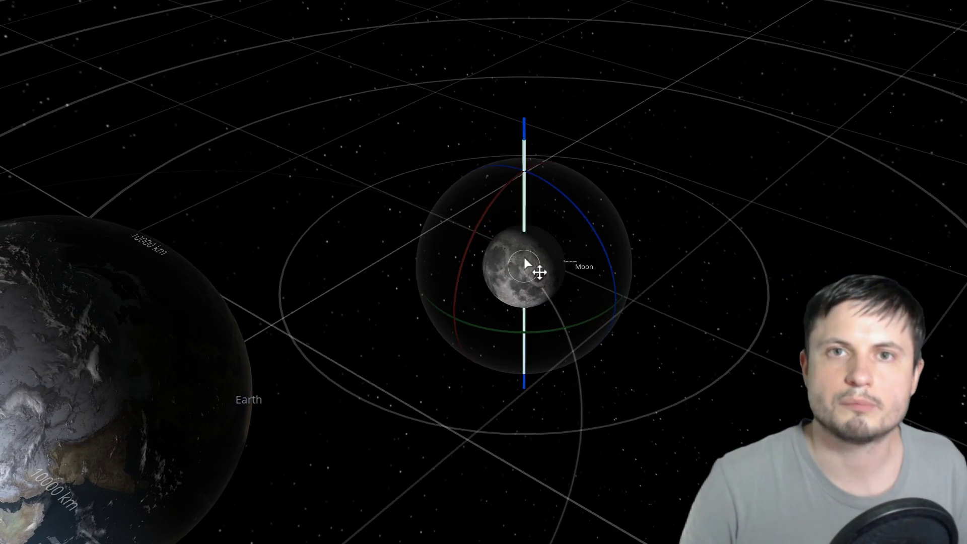
drag(527, 264, 679, 221)
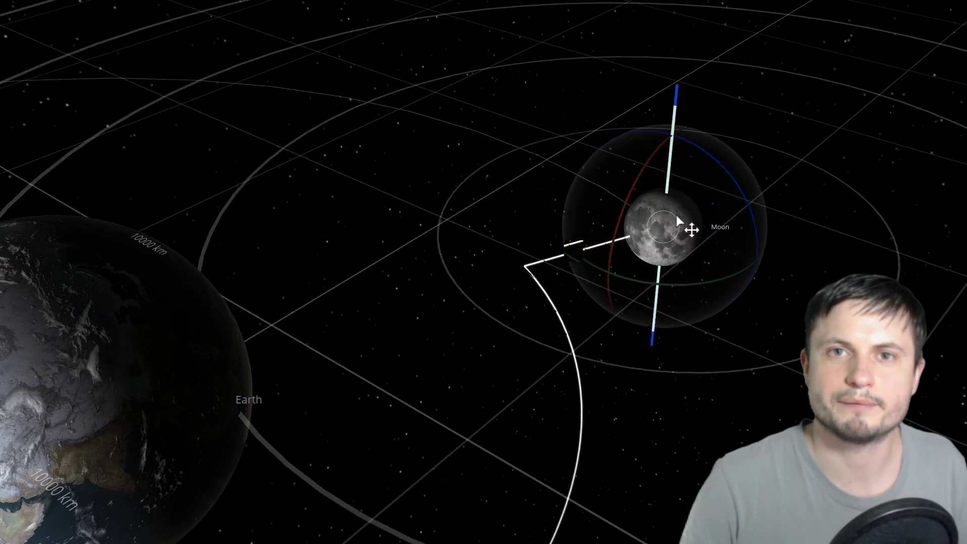